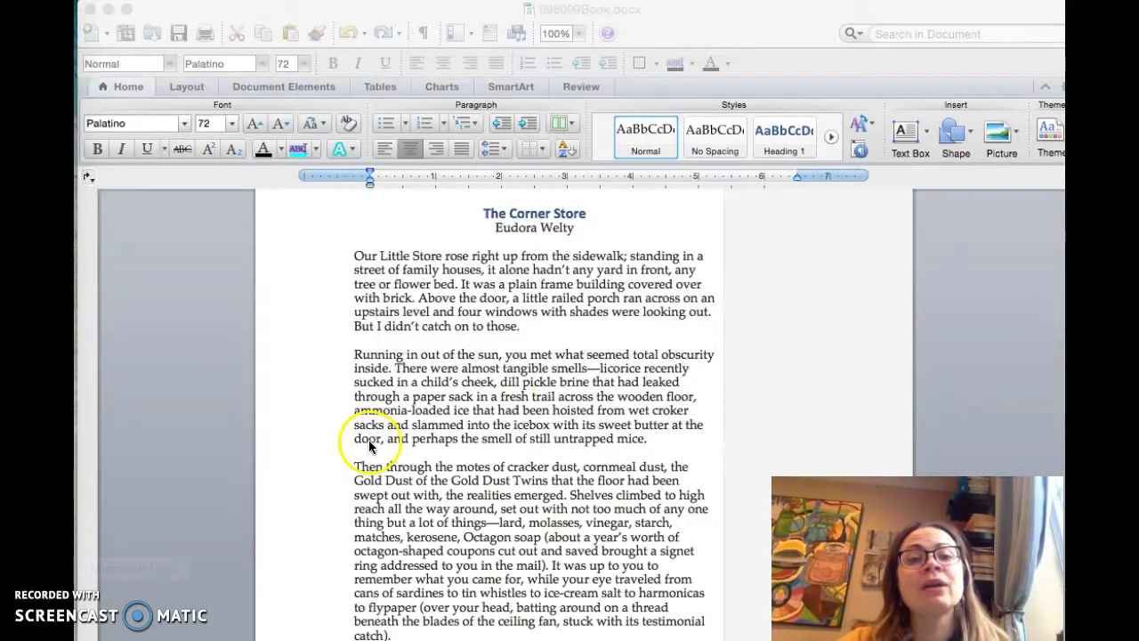
# Add the comment "talks about what's NOT there in addition to what is there." to "it alone hadn't any yard in front" in the first paragraph
pyautogui.click(595, 89)
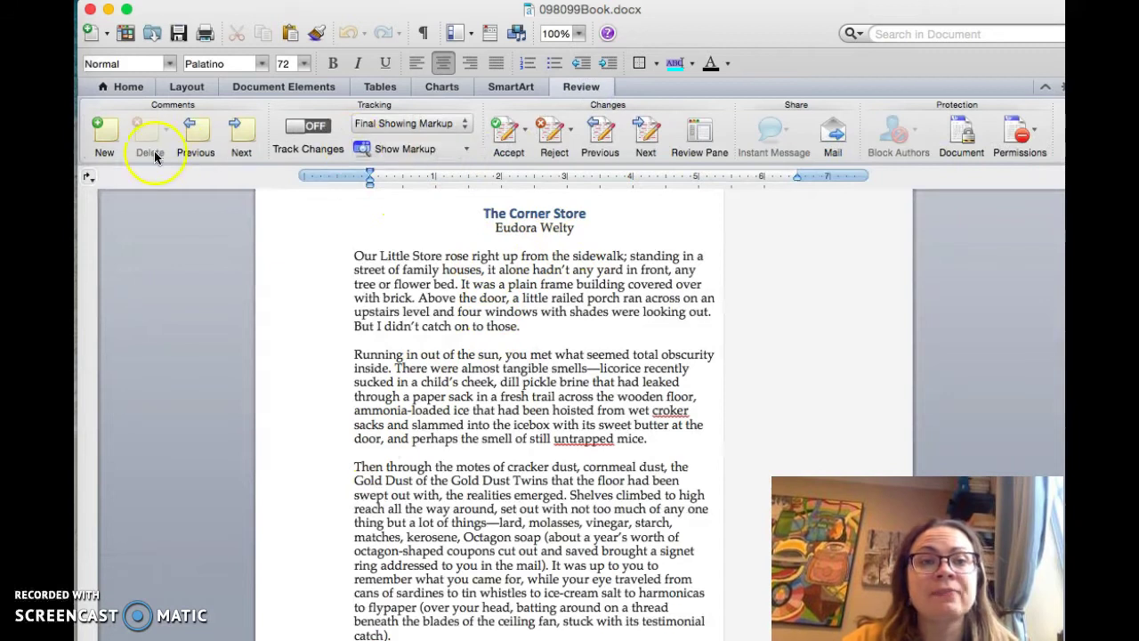
pyautogui.click(494, 272)
pyautogui.moveTo(494, 272); pyautogui.dragTo(657, 269)
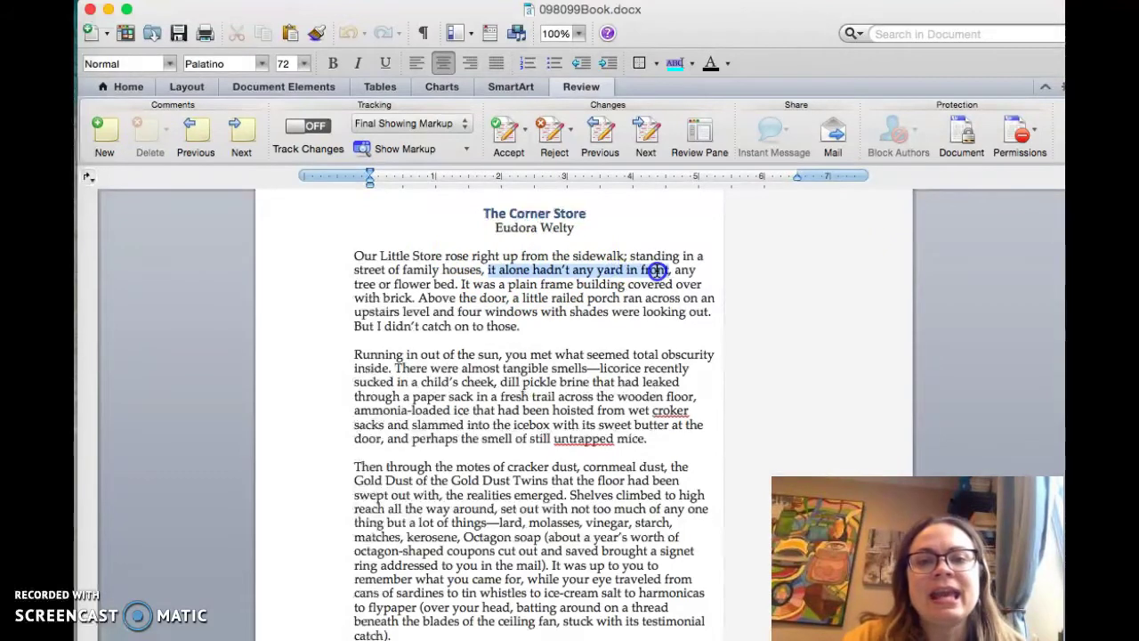
pyautogui.click(111, 138)
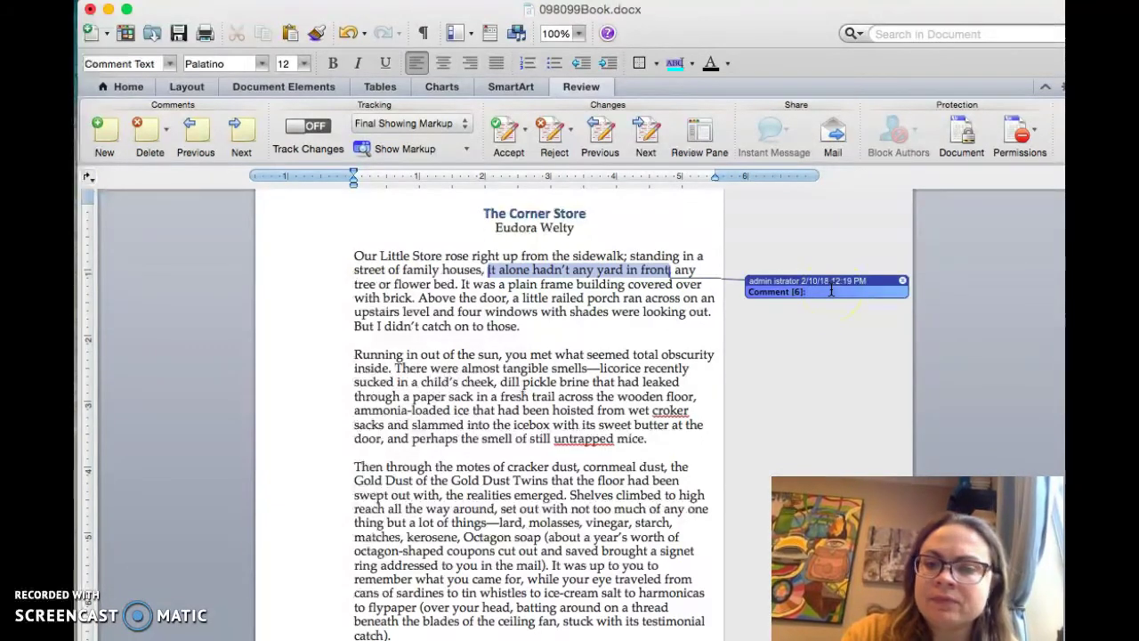
pyautogui.write("talks about what's NOT there in addition to what is there.")
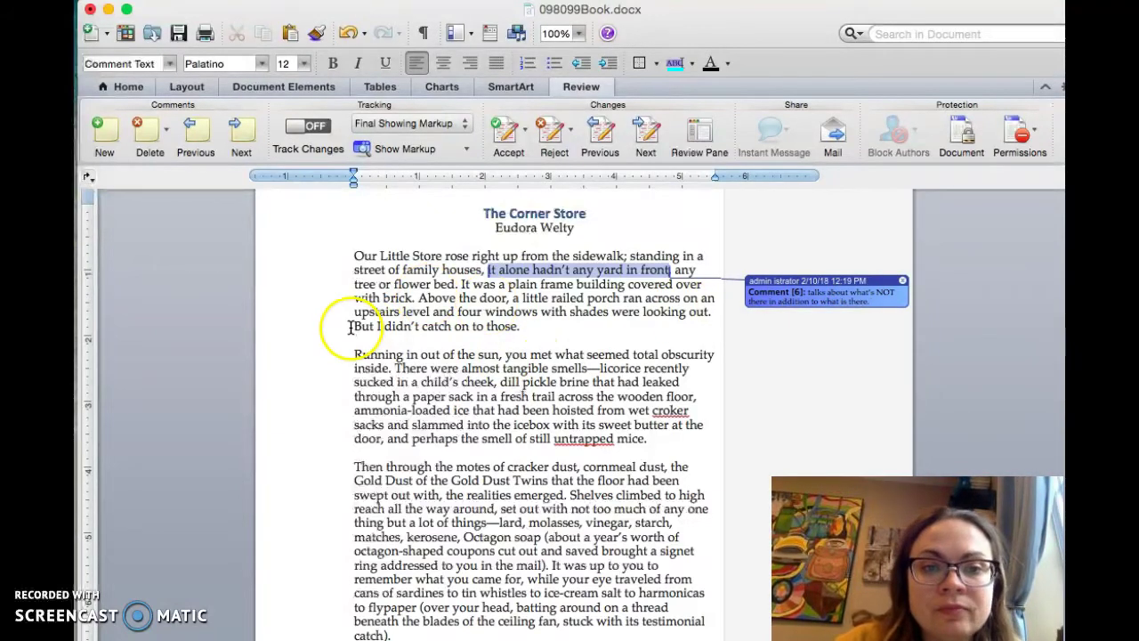
# Comment on the sentence "But I didn't catch on to those." with "What's there and what she didn't see as a child."
pyautogui.moveTo(355, 326); pyautogui.dragTo(528, 334)
pyautogui.click(120, 142)
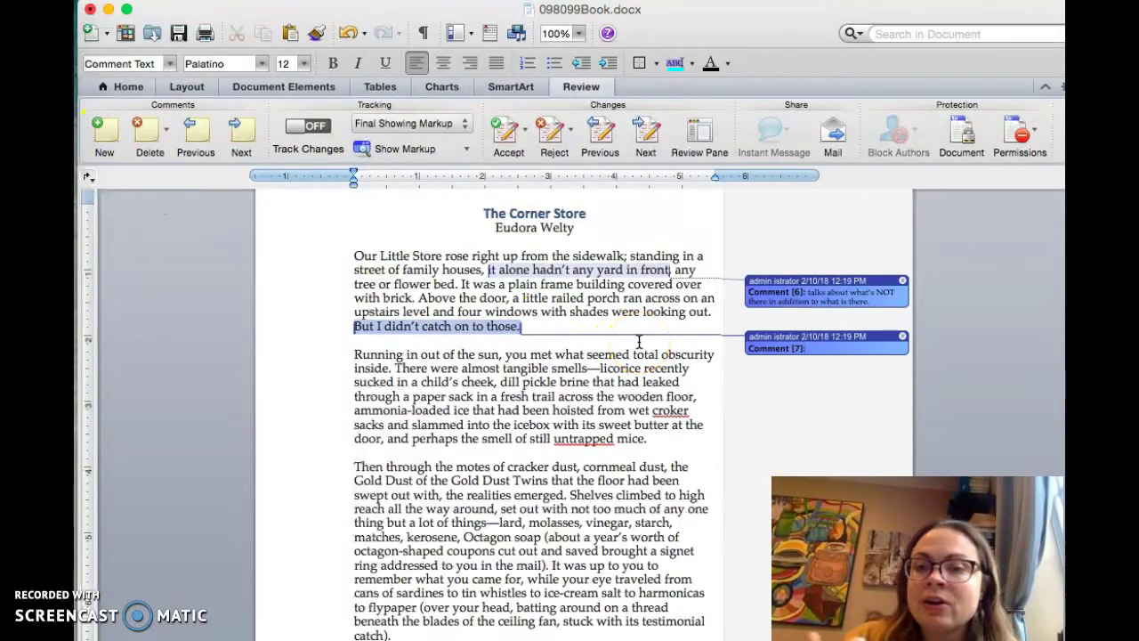
pyautogui.write("What's there and what she")
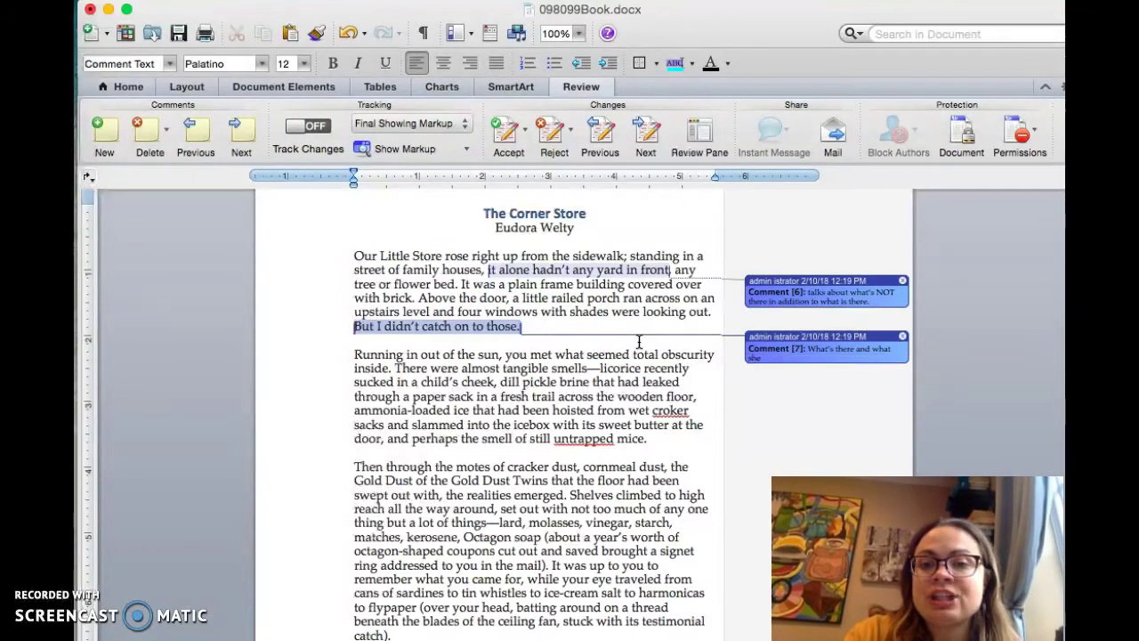
pyautogui.write(" didn't see was")
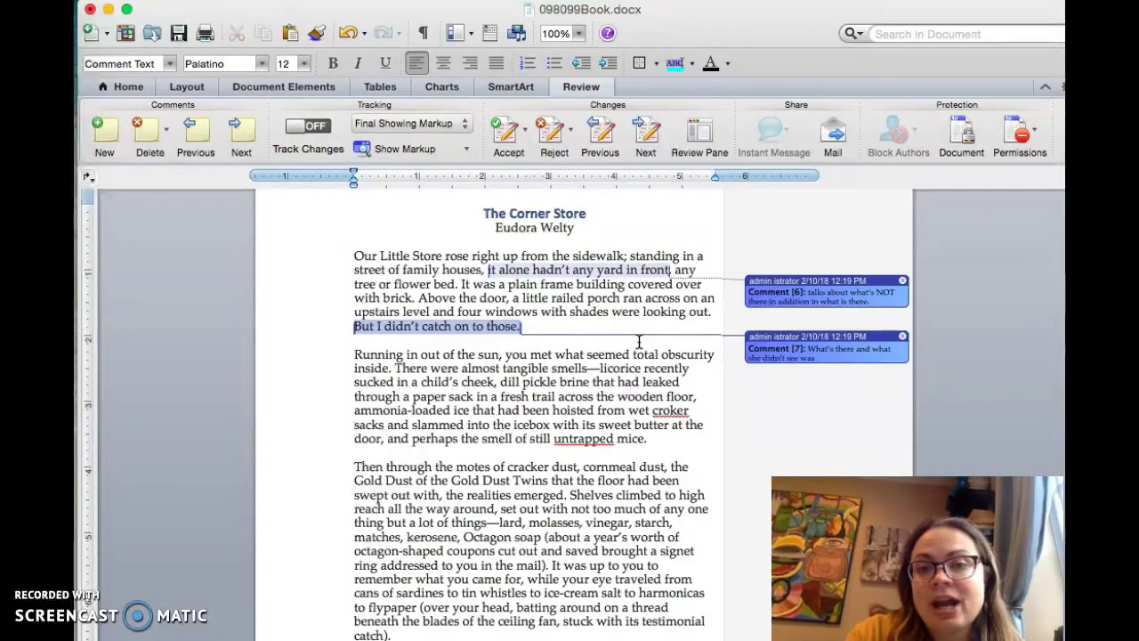
pyautogui.press('BackSpace')
pyautogui.press('BackSpace')
pyautogui.press('BackSpace')
pyautogui.write('as a chil')
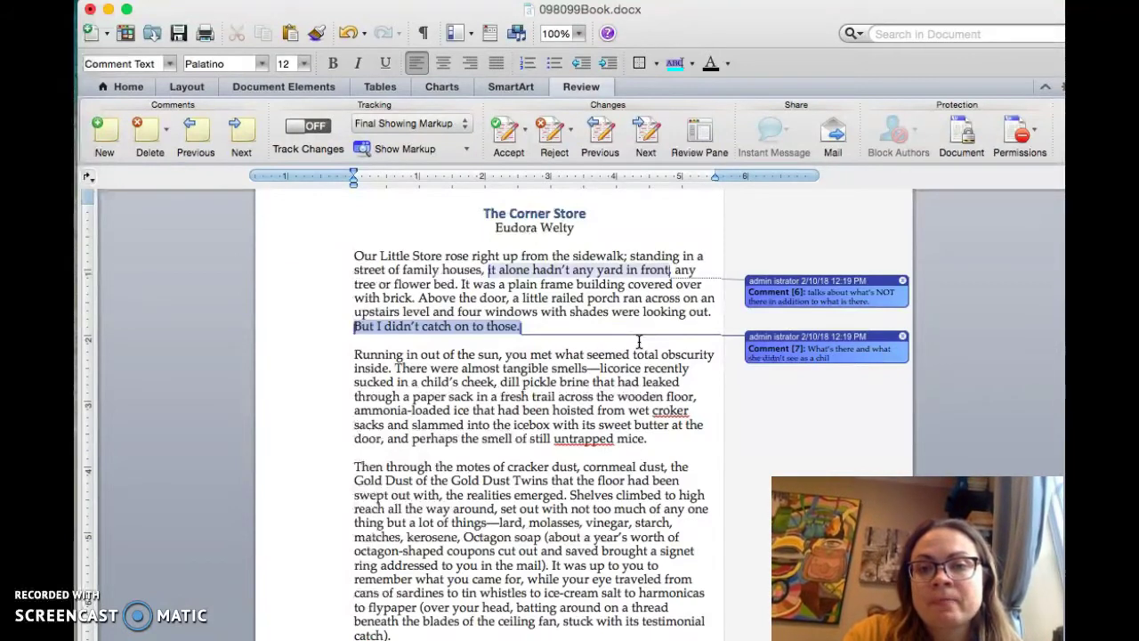
pyautogui.write('d')
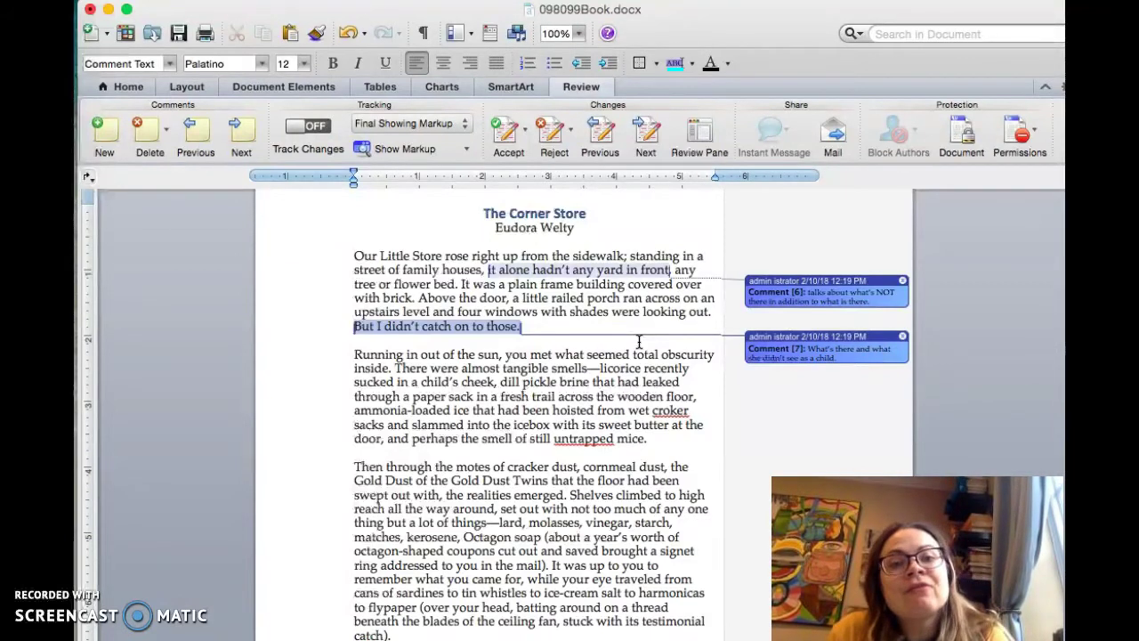
pyautogui.write('.')
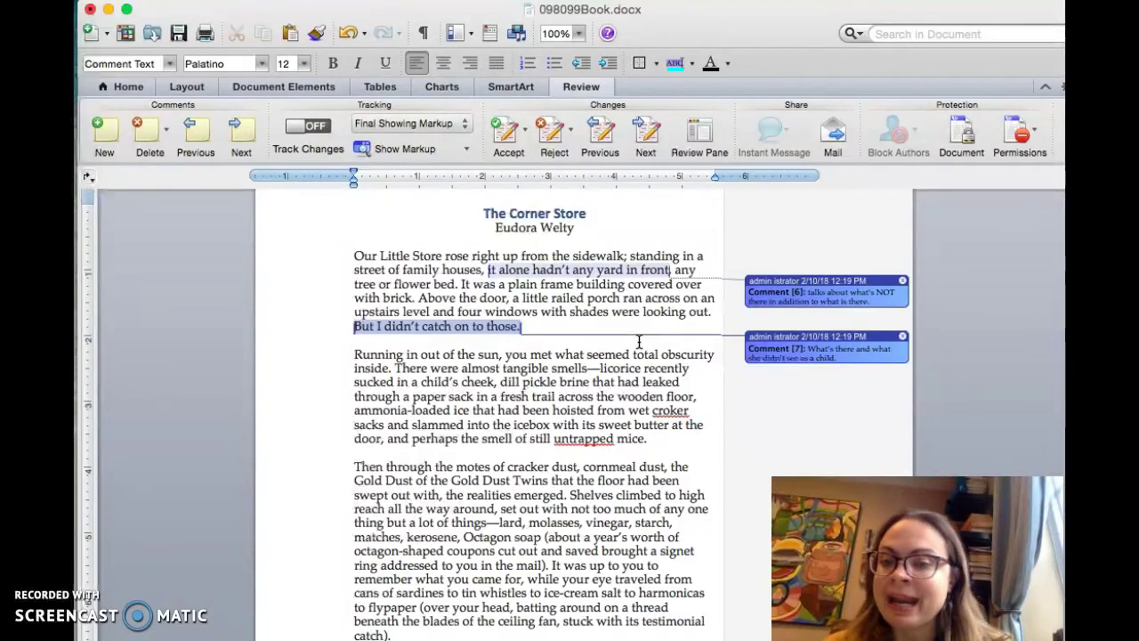
pyautogui.press('BackSpace')
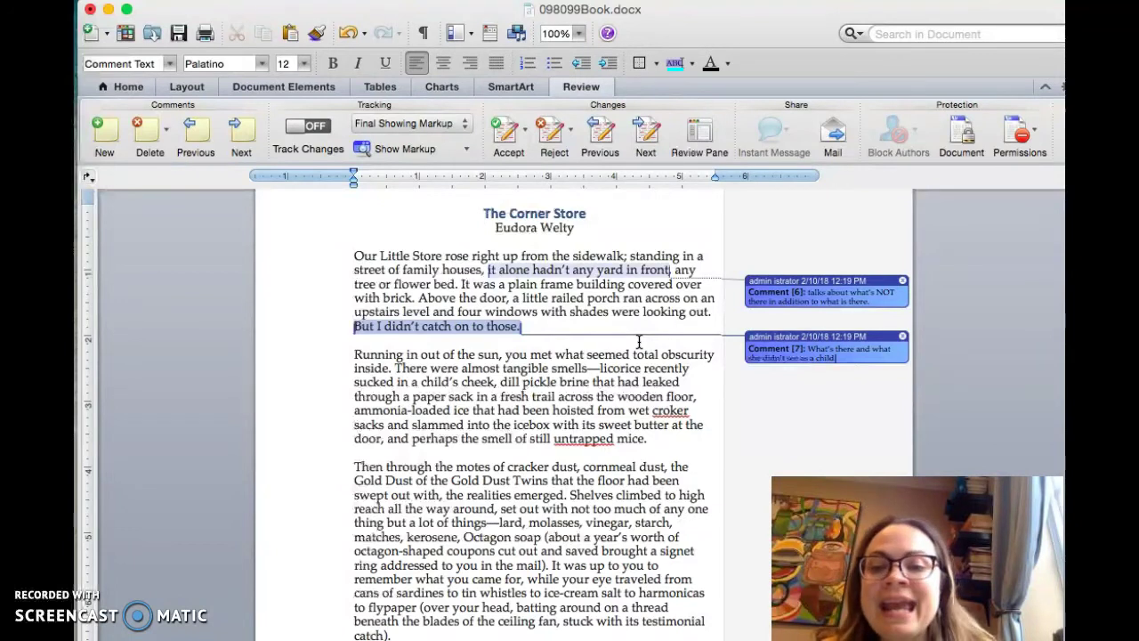
pyautogui.write('.')
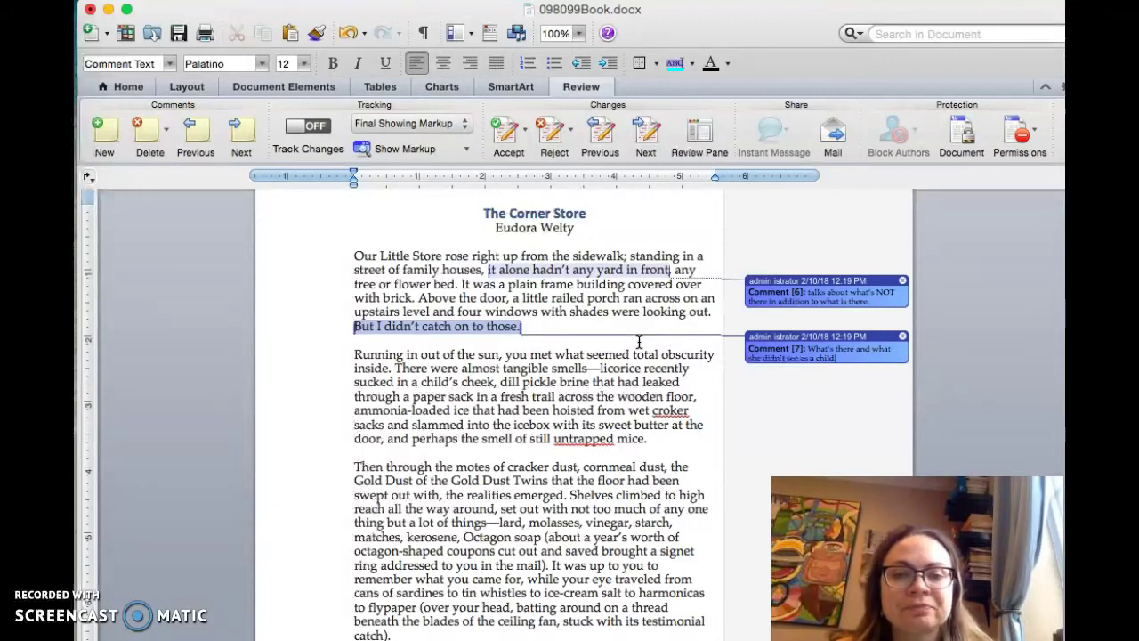
pyautogui.write('.')
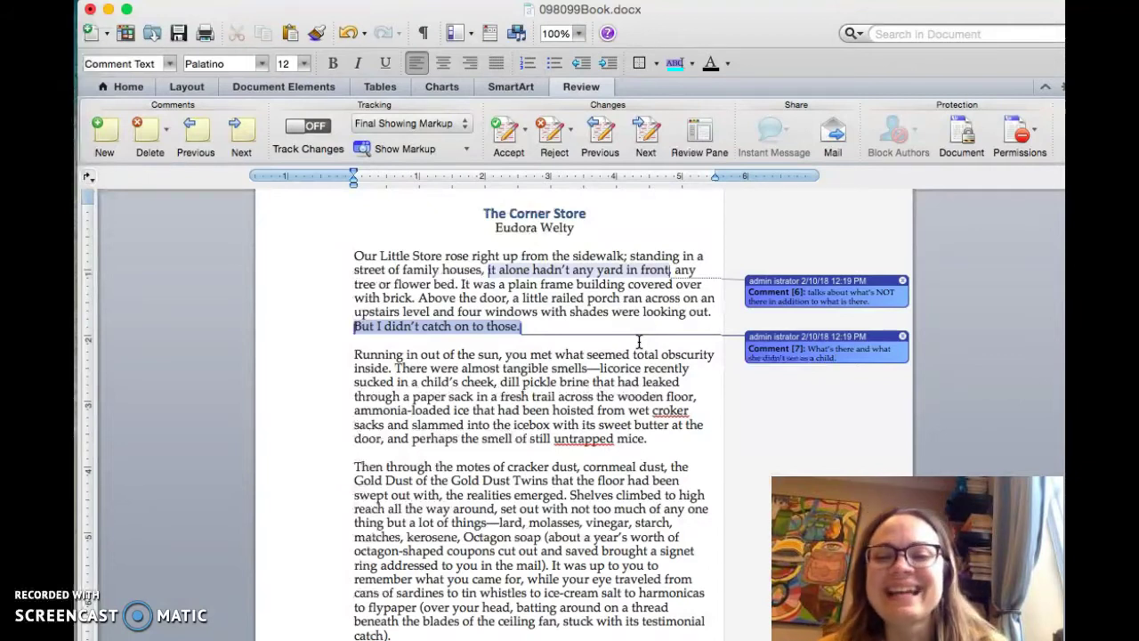
pyautogui.write('.')
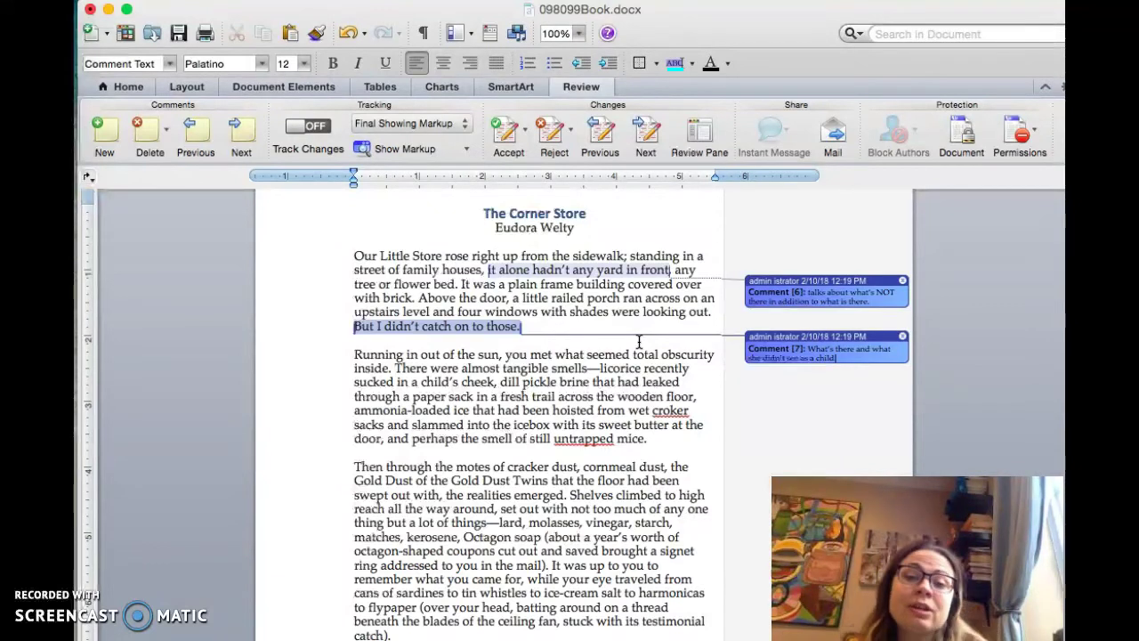
pyautogui.write('.')
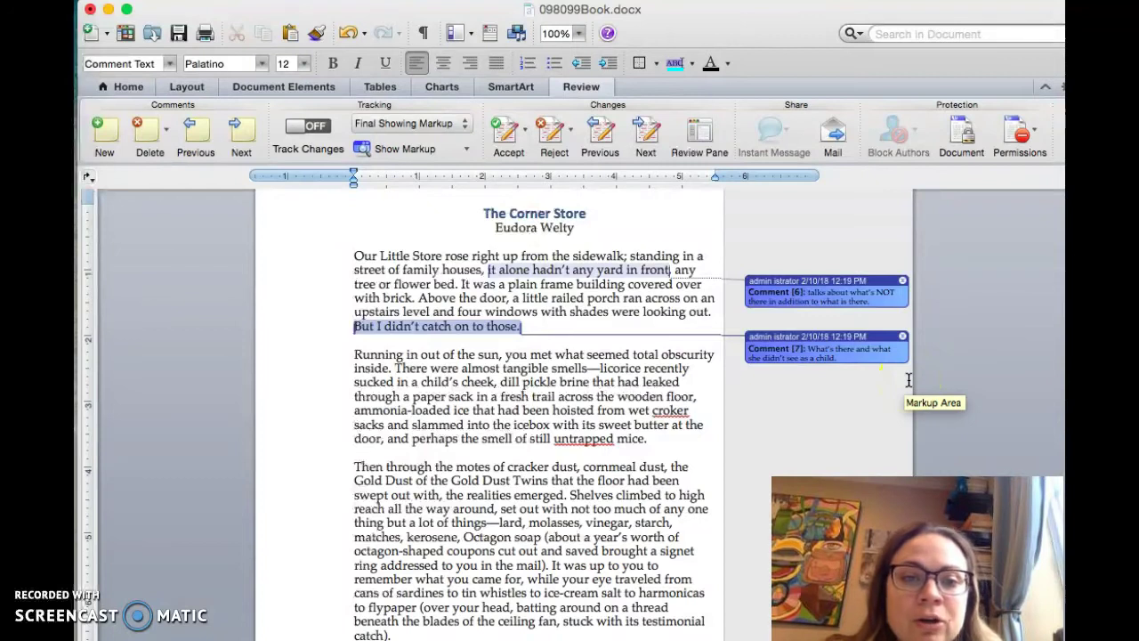
pyautogui.write('.')
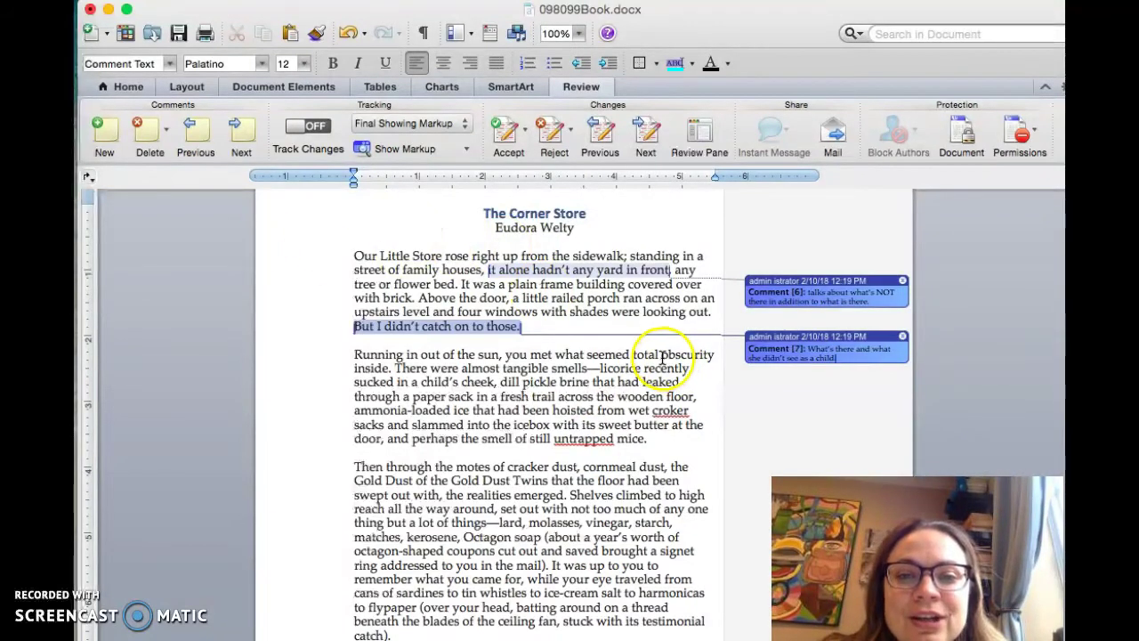
# Annotate the word "obscurity" in the second paragraph with the comment "unclear/ lack of clarity"
pyautogui.moveTo(663, 359); pyautogui.dragTo(714, 354)
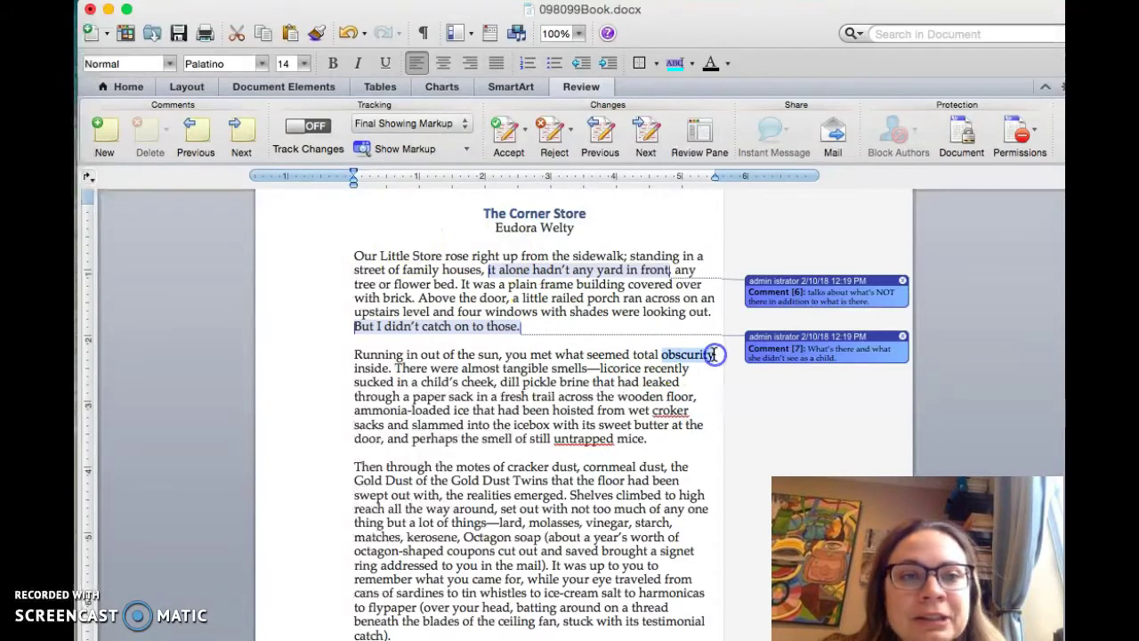
pyautogui.click(104, 131)
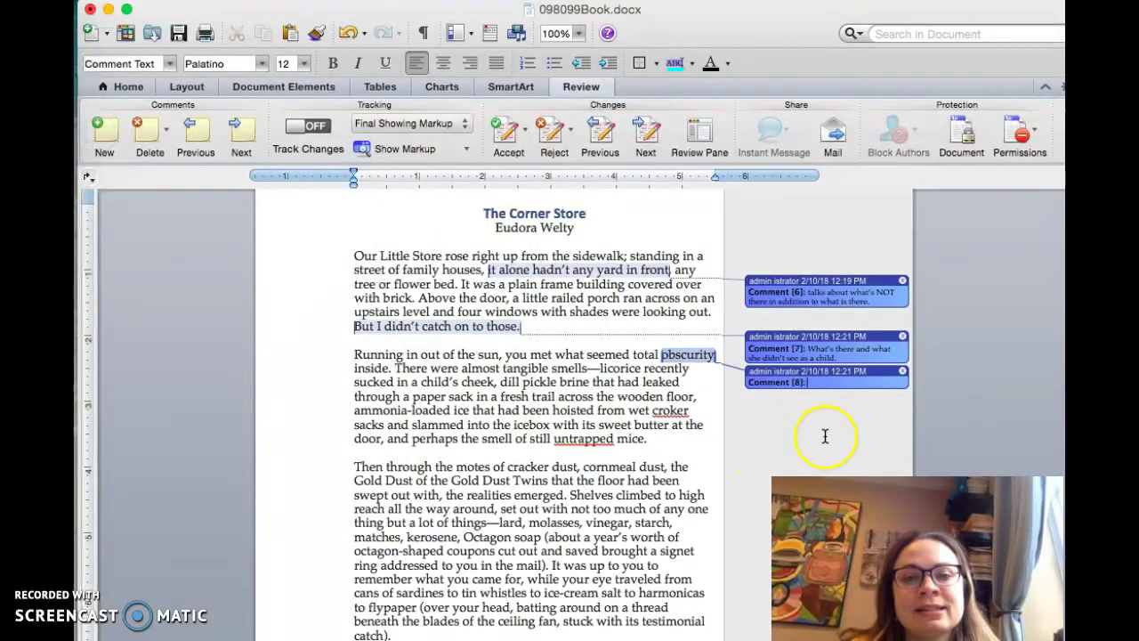
pyautogui.write('uncle')
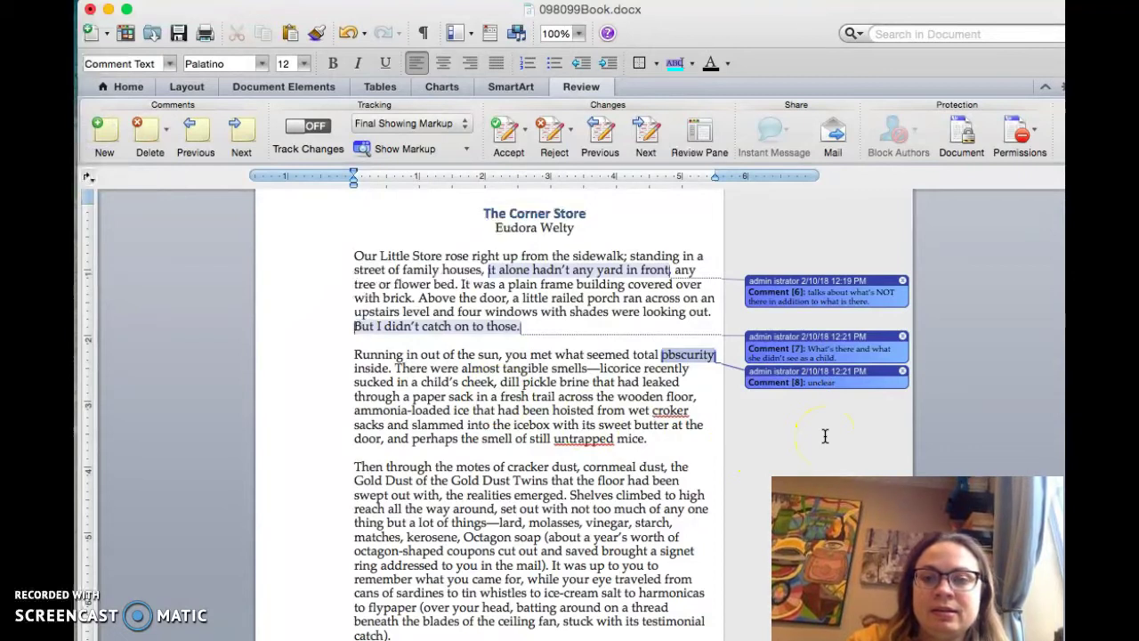
pyautogui.write('ar')
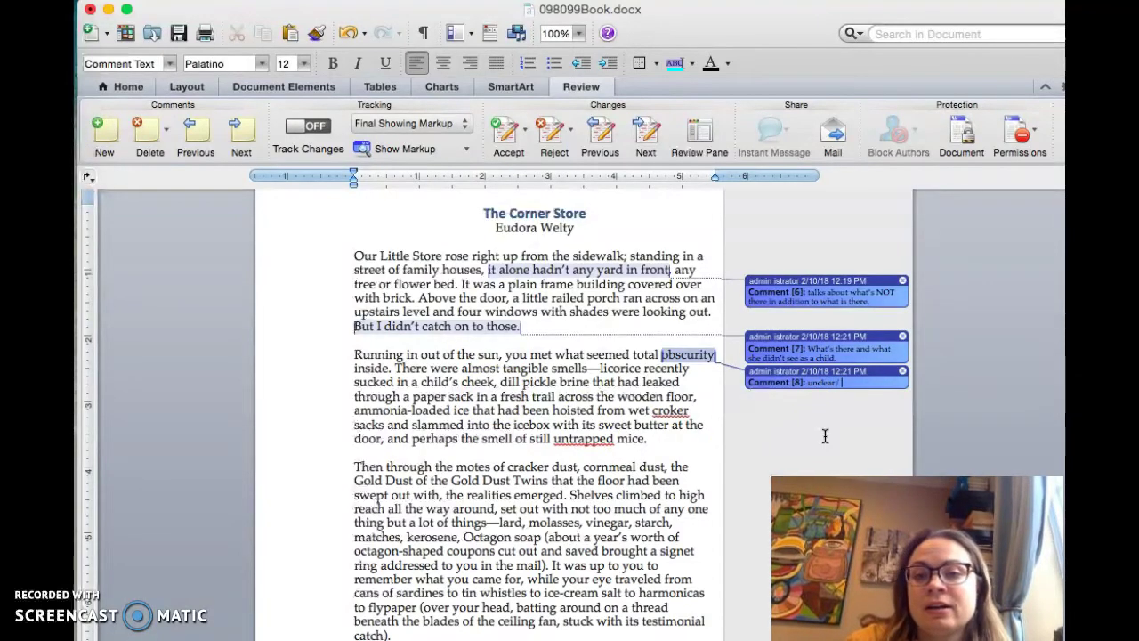
pyautogui.write(' / lack of cla')
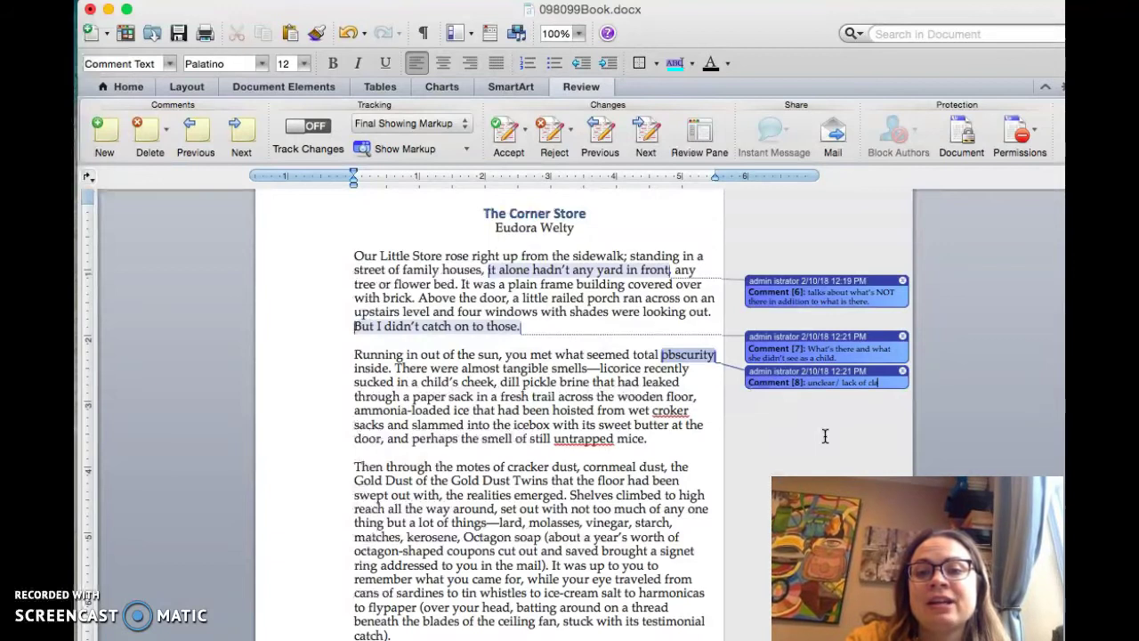
pyautogui.write('rity')
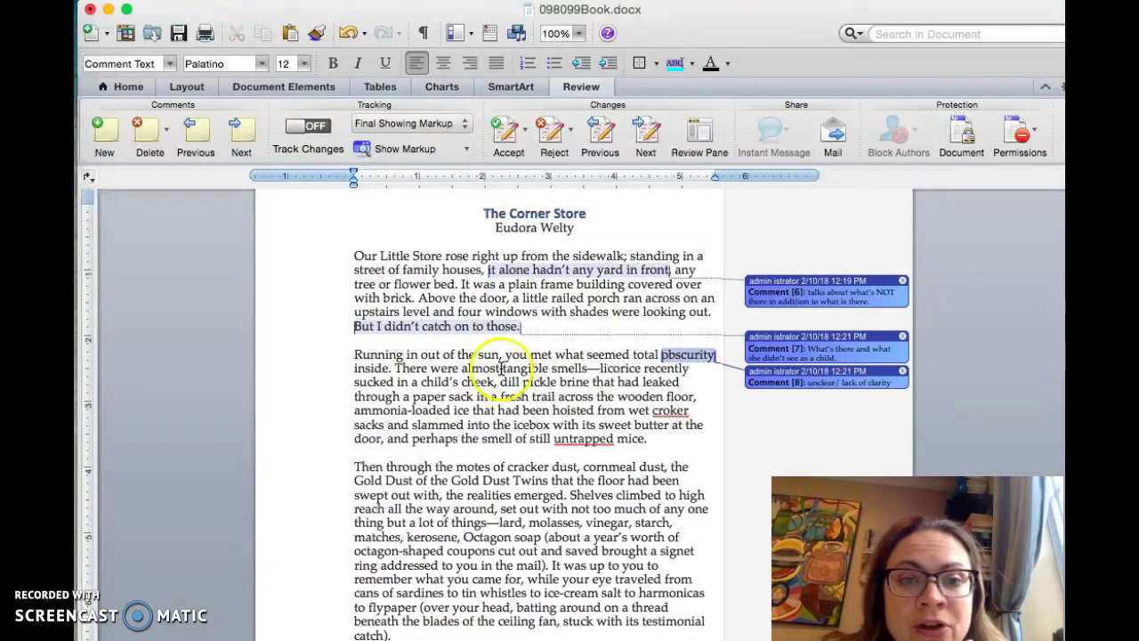
# Annotate the word "tangible" in the second paragraph with the comment "Can almost touch it"
pyautogui.moveTo(504, 369); pyautogui.dragTo(548, 369)
pyautogui.click(104, 134)
pyautogui.write('Can')
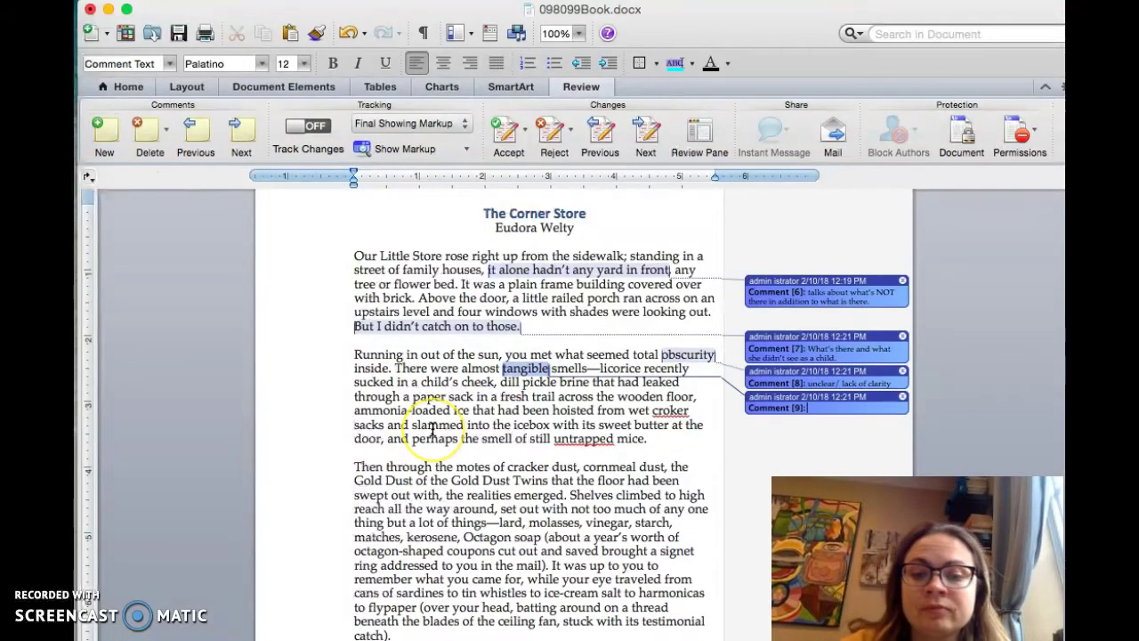
pyautogui.write(' al')
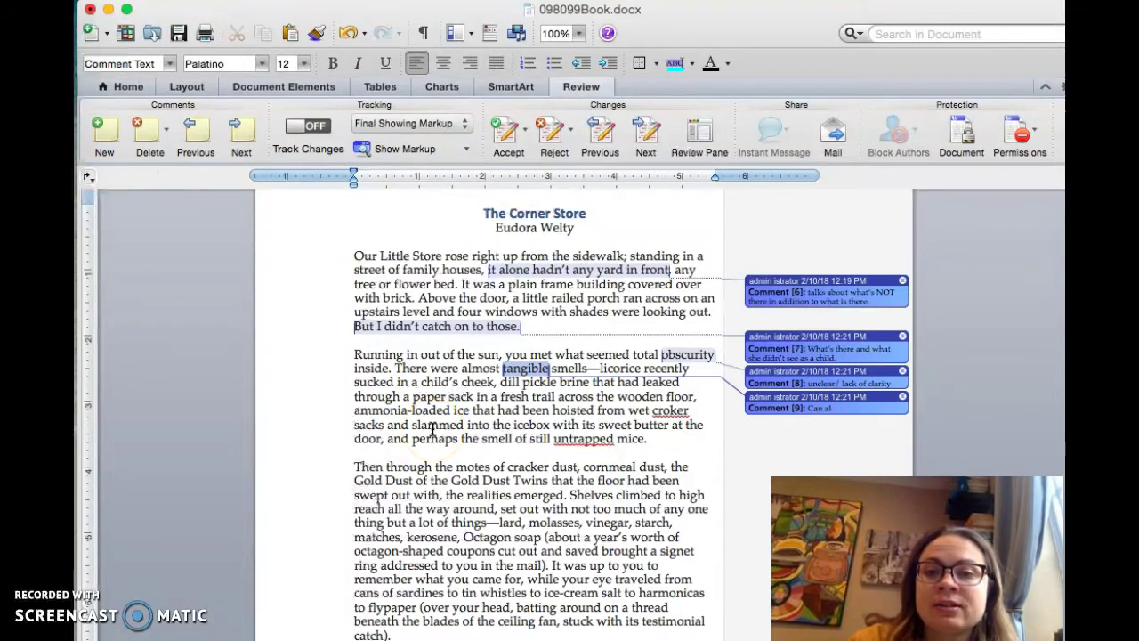
pyautogui.write('most touch it')
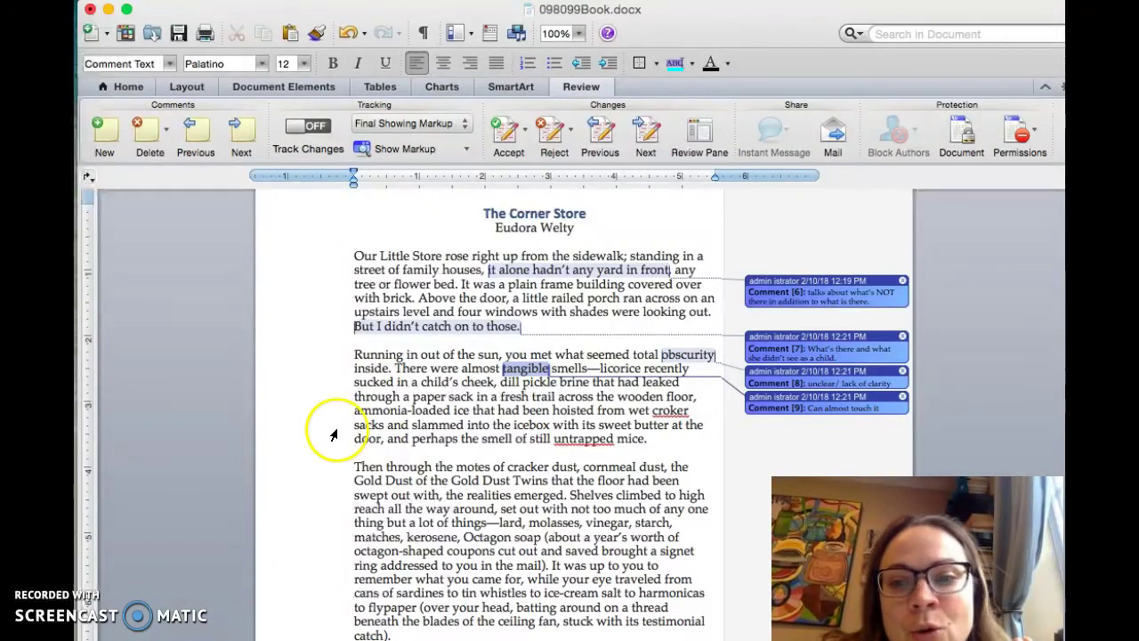
# Annotate the word "brine" in the second paragraph with the comment "pickle juice"
pyautogui.click(609, 422)
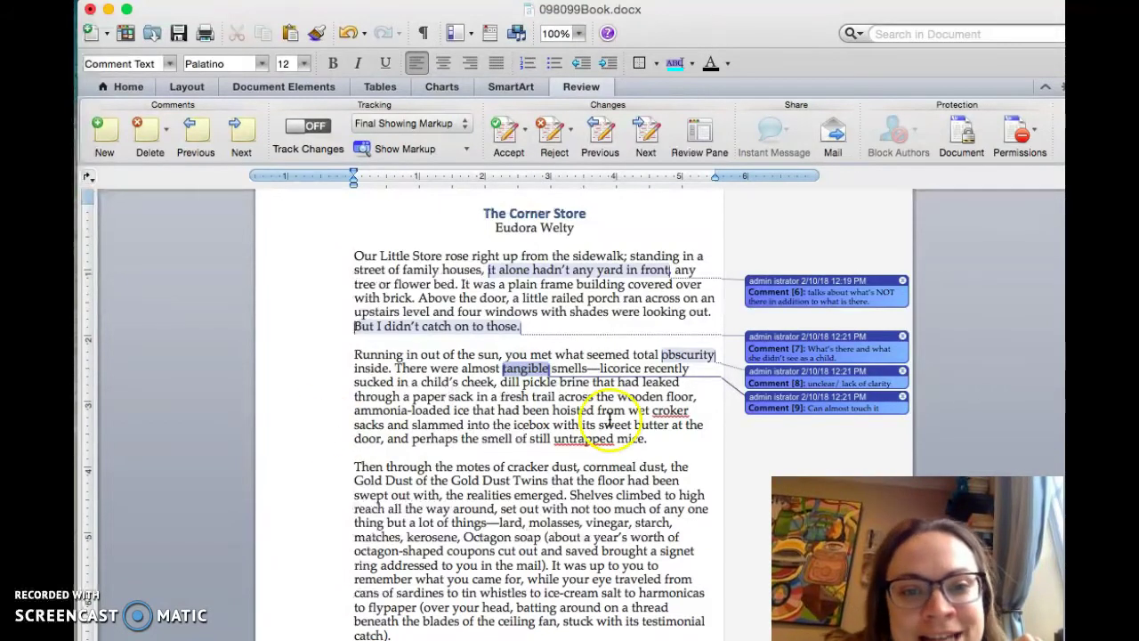
pyautogui.doubleClick(570, 382)
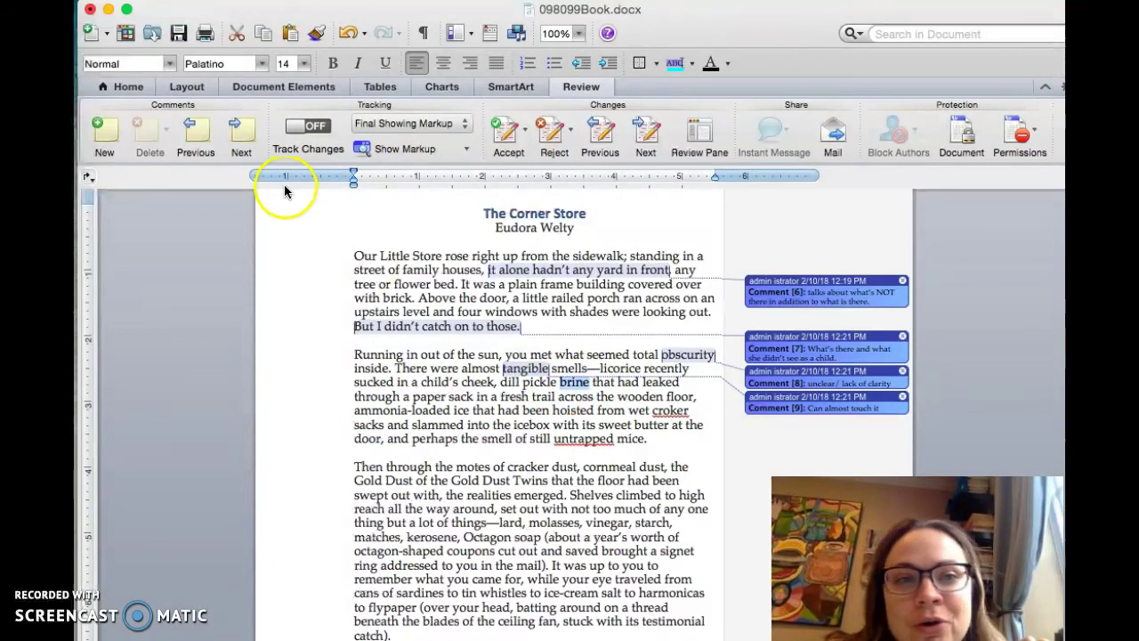
pyautogui.click(116, 144)
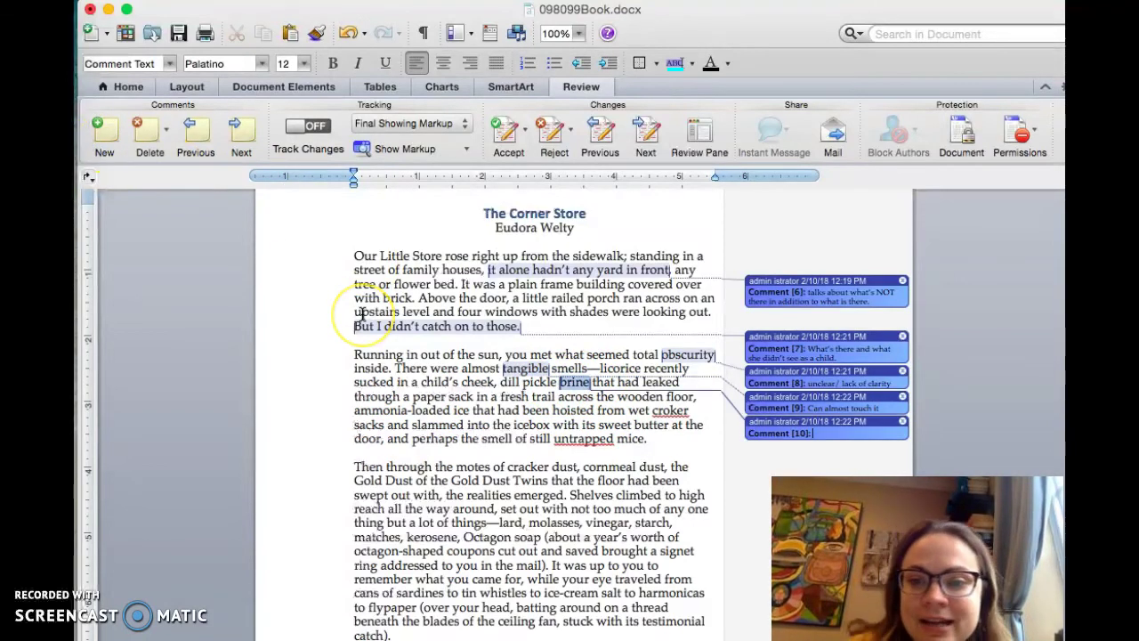
pyautogui.write('pic')
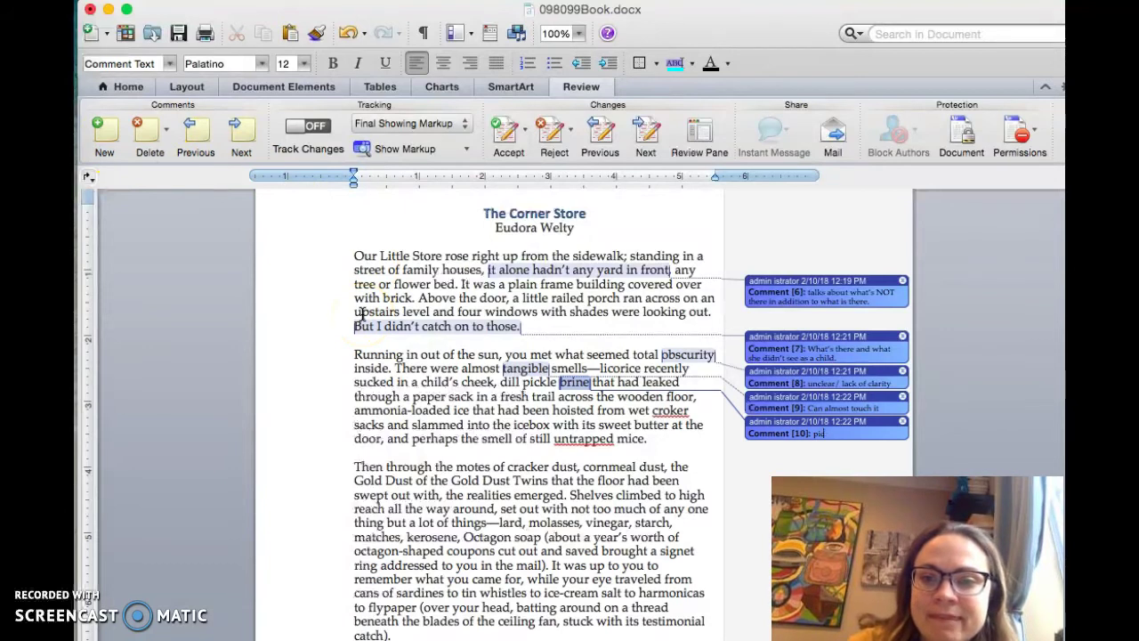
pyautogui.write('tkle jouice')
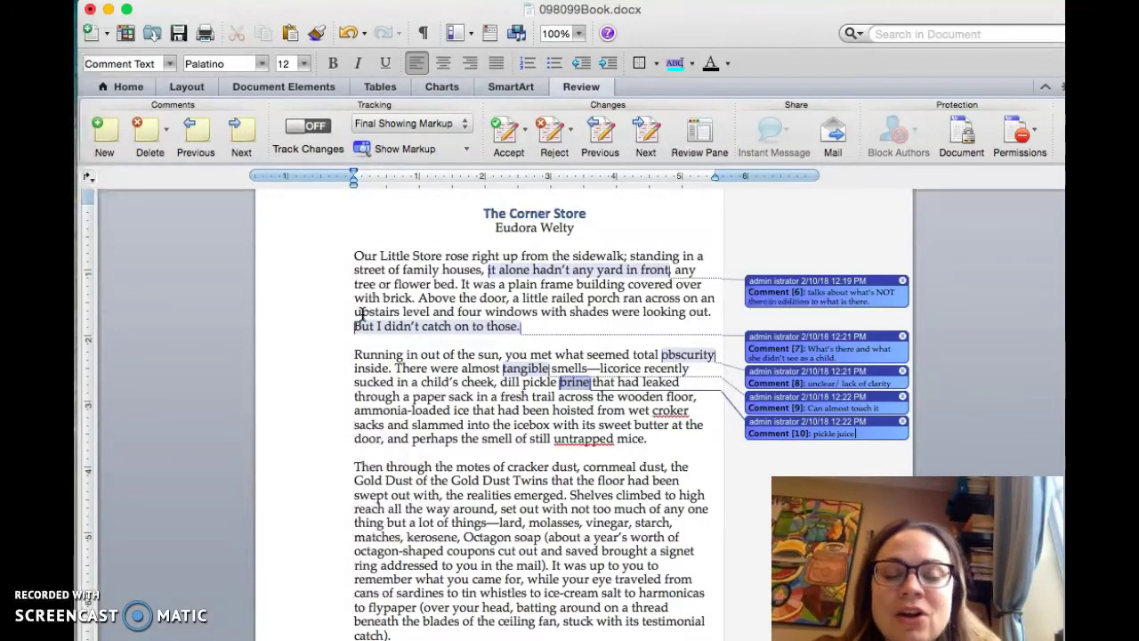
# Review the 099 and 098 questions for "The Corner Store" that follow the essay
pyautogui.scroll(-10, 505, 398)
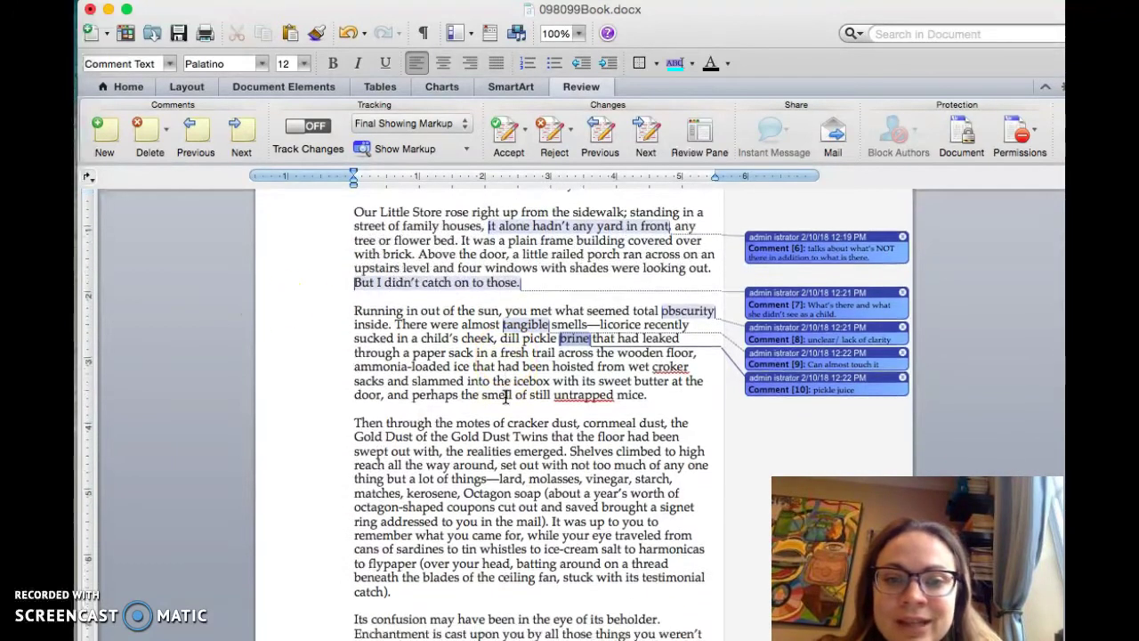
pyautogui.scroll(-13, 505, 398)
pyautogui.scroll(-20, 504, 398)
pyautogui.scroll(-18, 504, 398)
pyautogui.scroll(-2, 504, 398)
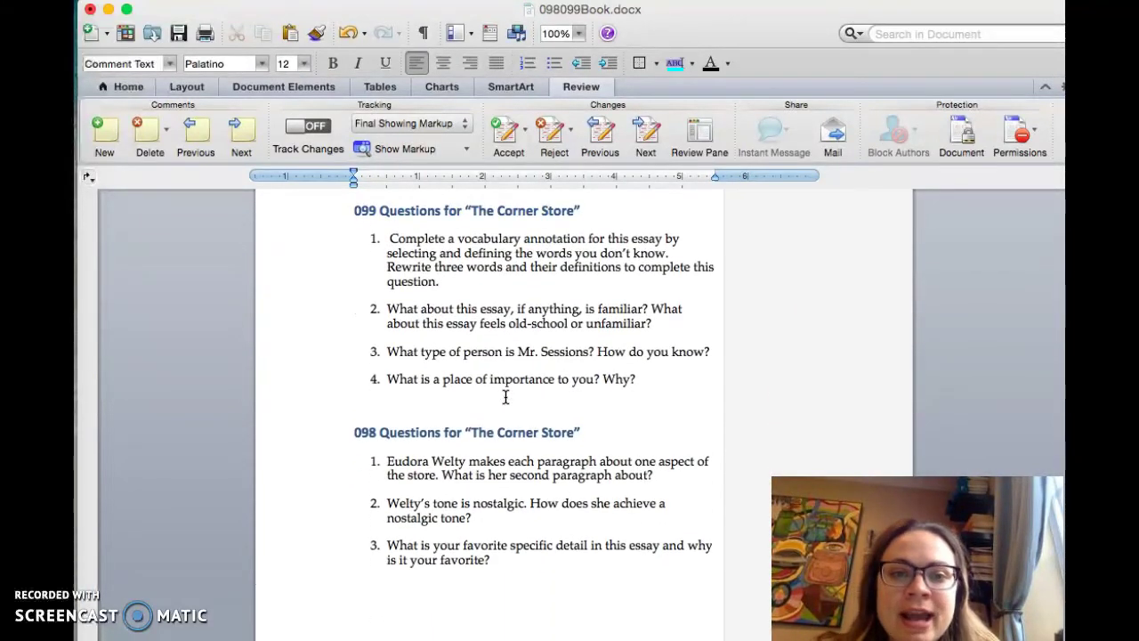